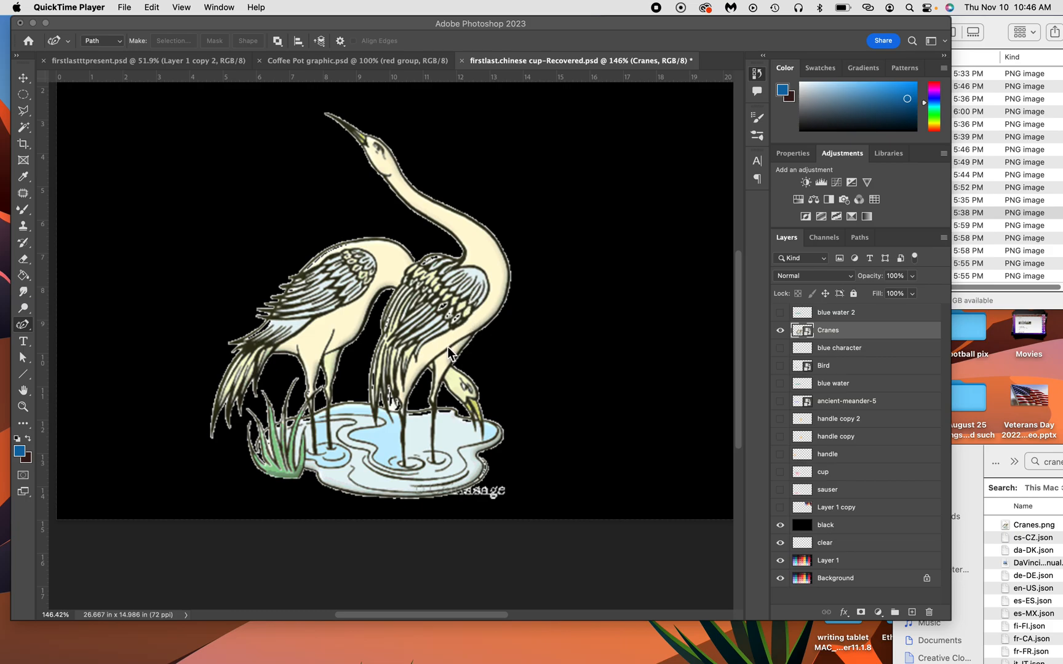
- Start a Pen tool path at the raised crane's beak tip and trace straight segments along its head, neck and back to the rump
{"action": "left_click", "coordinate": [28, 326]}
{"action": "left_click", "coordinate": [59, 325]}
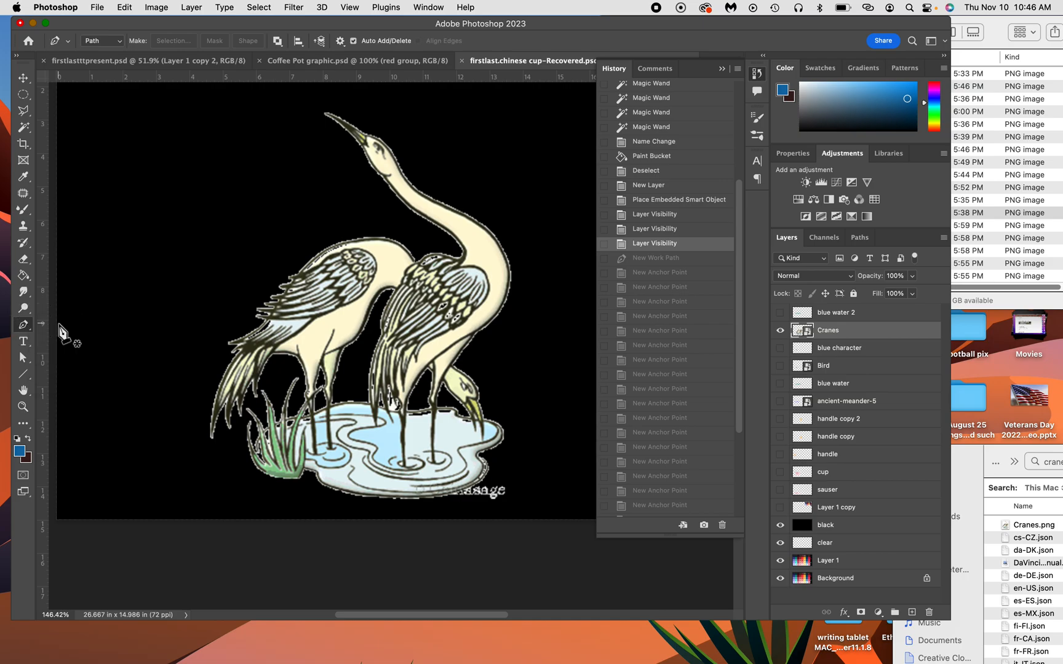
{"action": "left_click", "coordinate": [324, 114]}
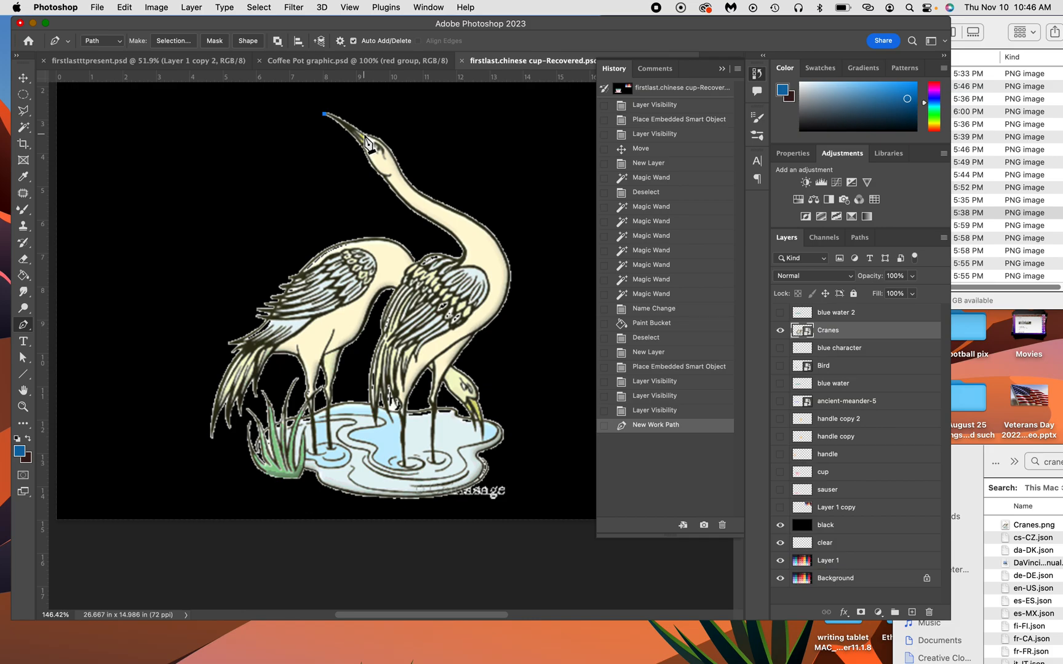
{"action": "left_click", "coordinate": [364, 135]}
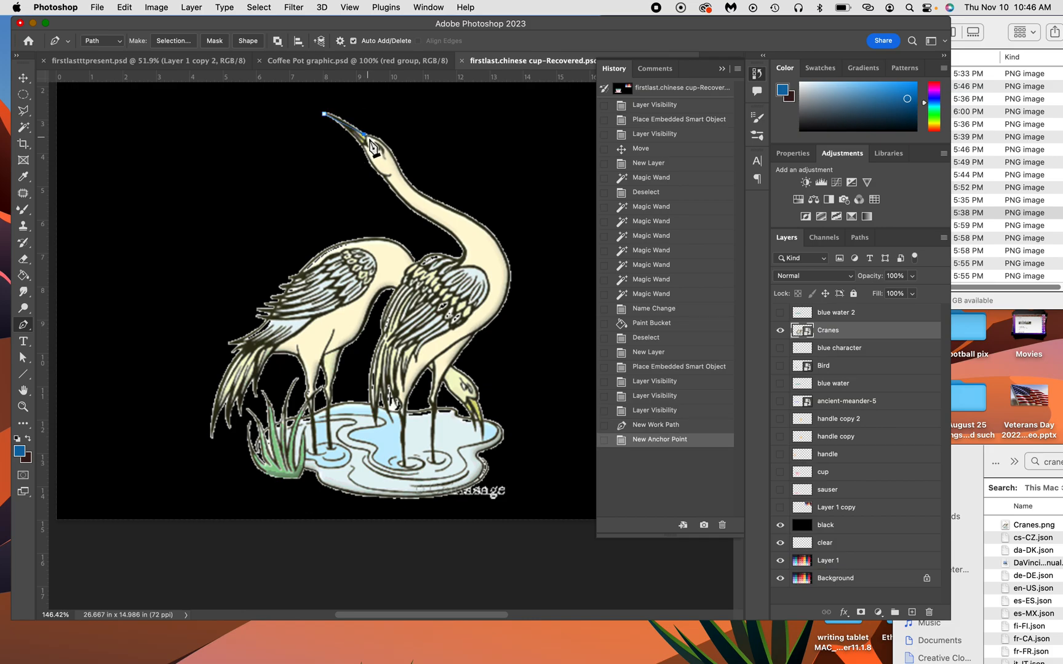
{"action": "left_click", "coordinate": [401, 173]}
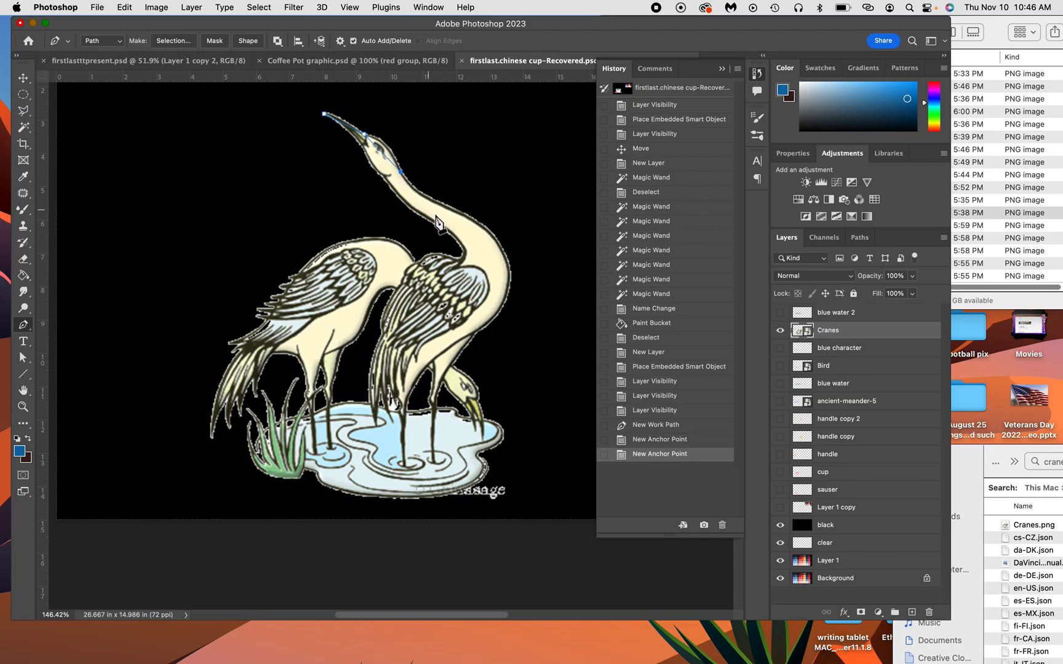
{"action": "left_click", "coordinate": [490, 229]}
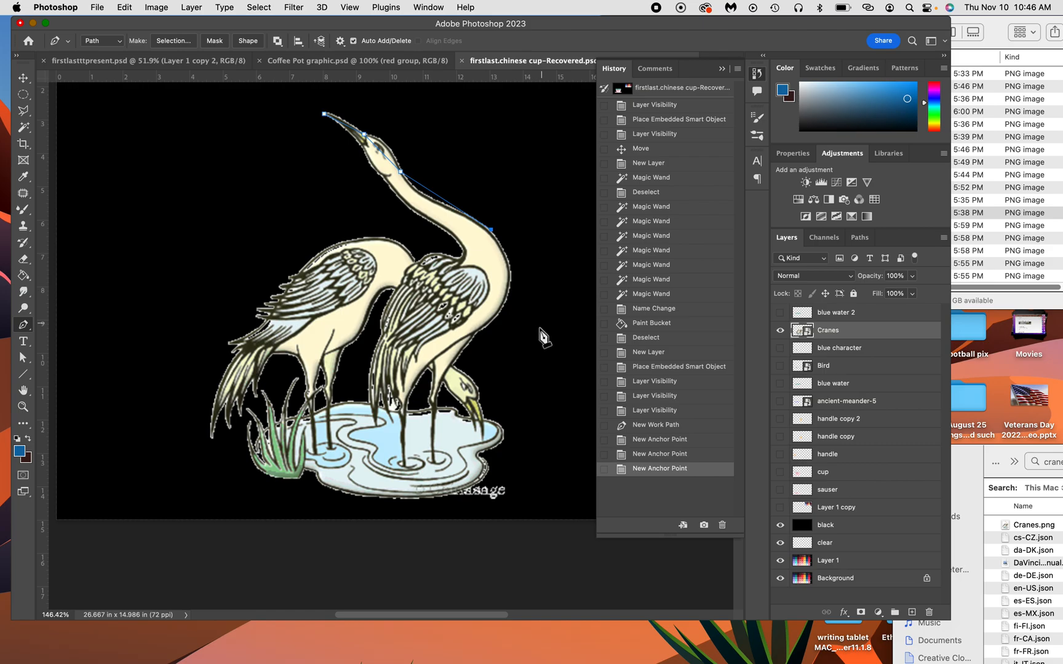
{"action": "left_click", "coordinate": [476, 334]}
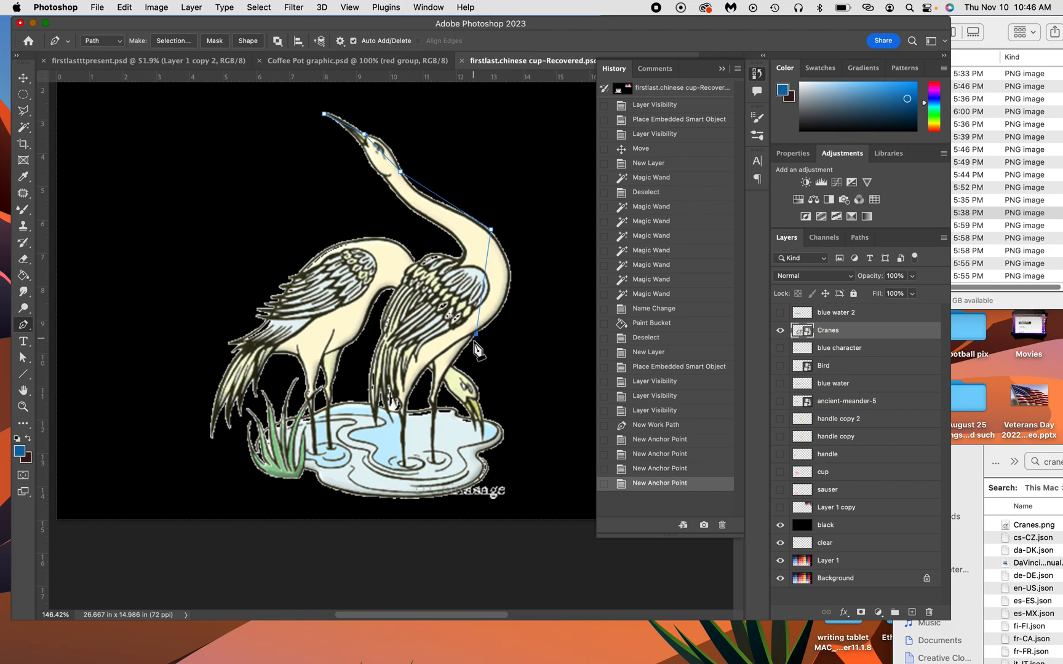
- Continue the path down the outer side of the raised crane's right-hand leg, around the foot and back up its inner side
{"action": "left_click", "coordinate": [436, 404]}
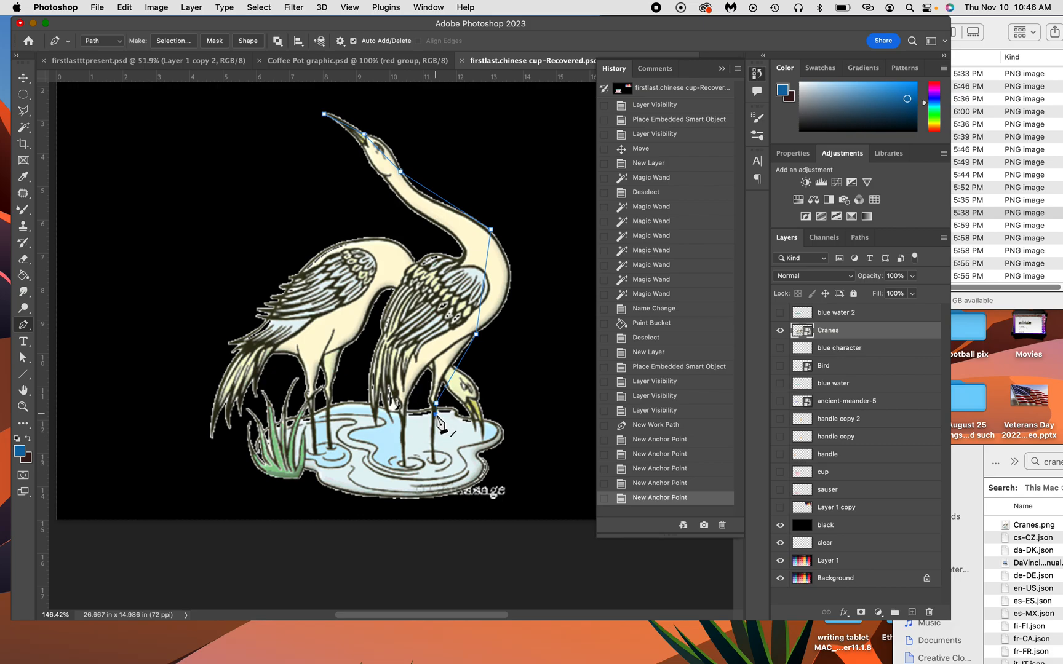
{"action": "left_click", "coordinate": [436, 414]}
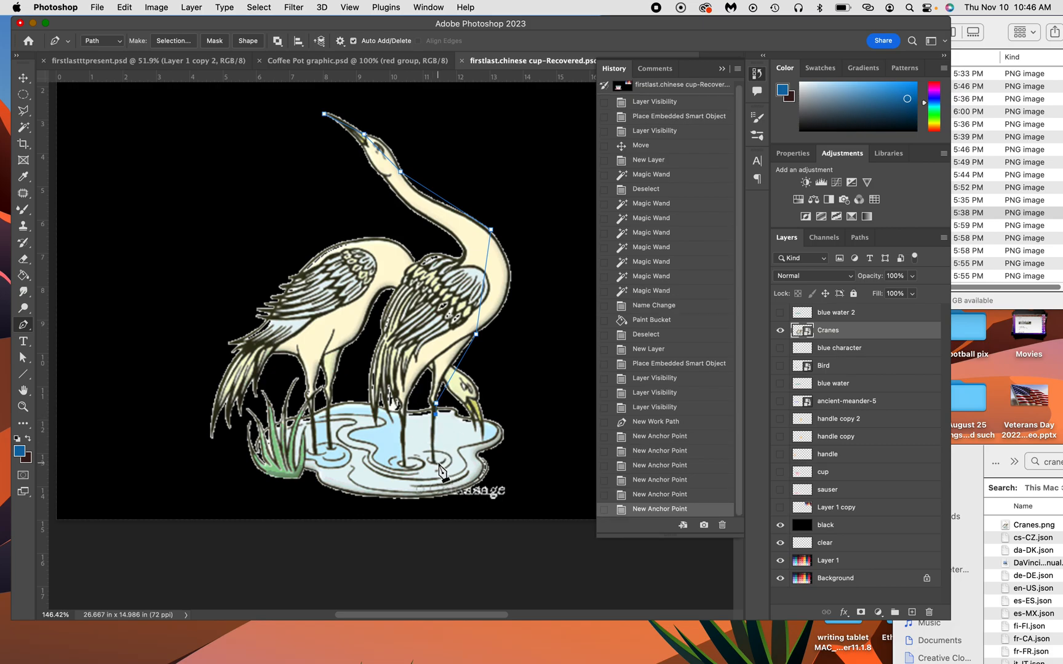
{"action": "left_click", "coordinate": [436, 461]}
{"action": "left_click", "coordinate": [436, 458]}
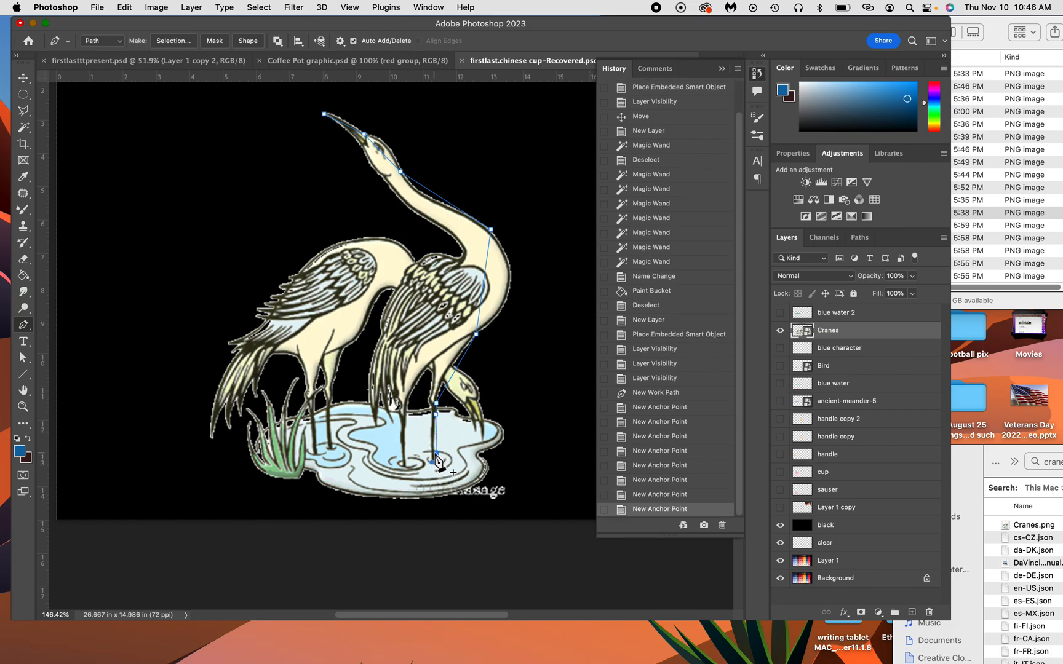
{"action": "left_click", "coordinate": [431, 435]}
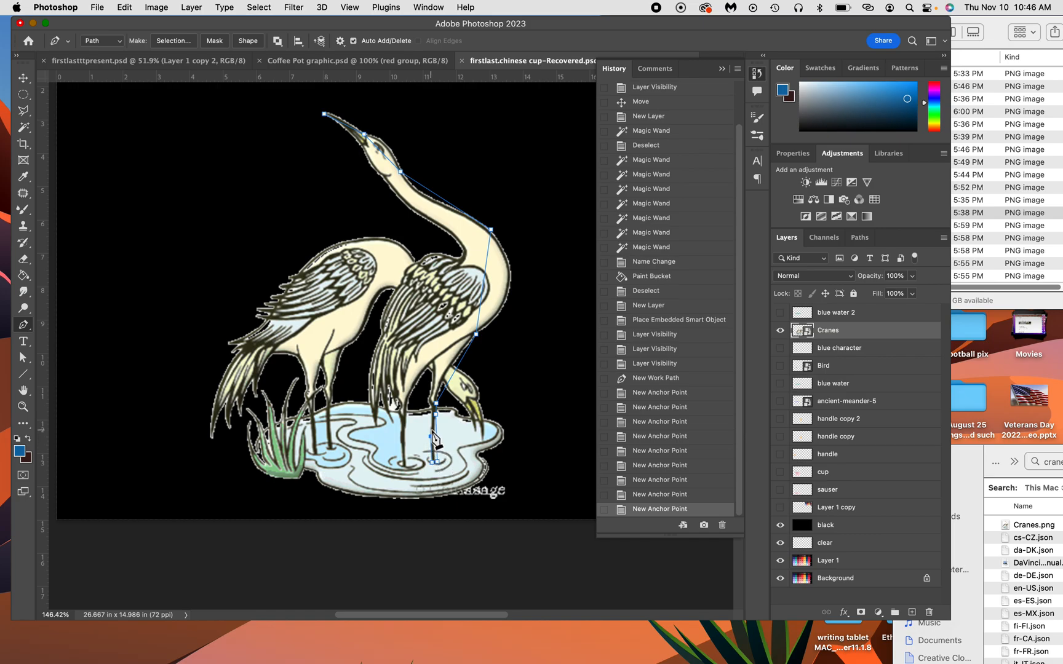
{"action": "left_click", "coordinate": [432, 435]}
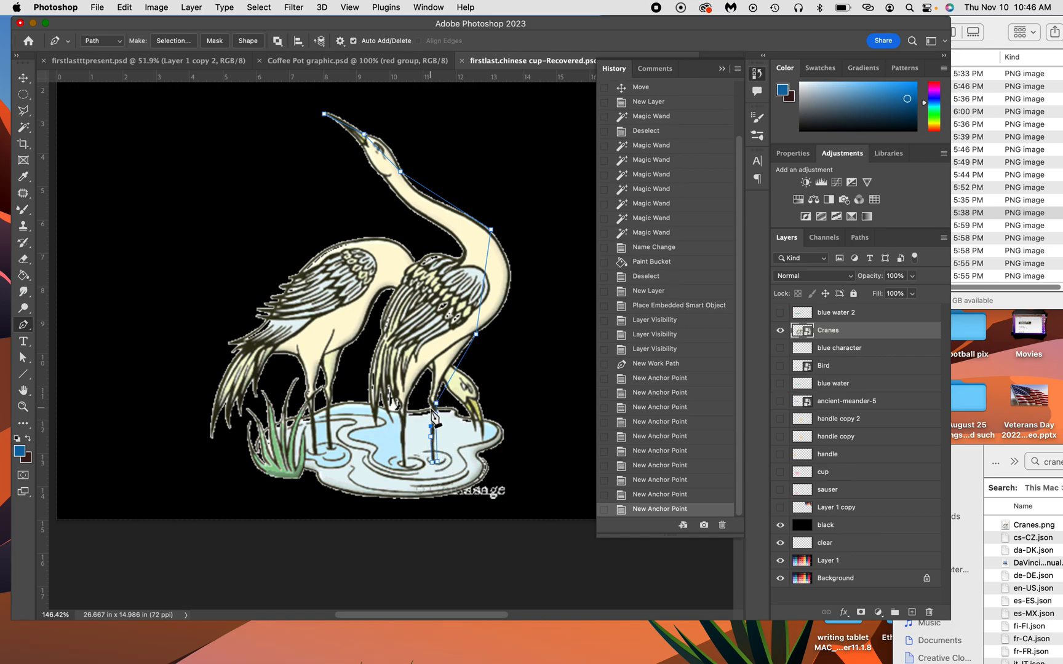
{"action": "left_click", "coordinate": [432, 413]}
{"action": "left_click", "coordinate": [431, 395]}
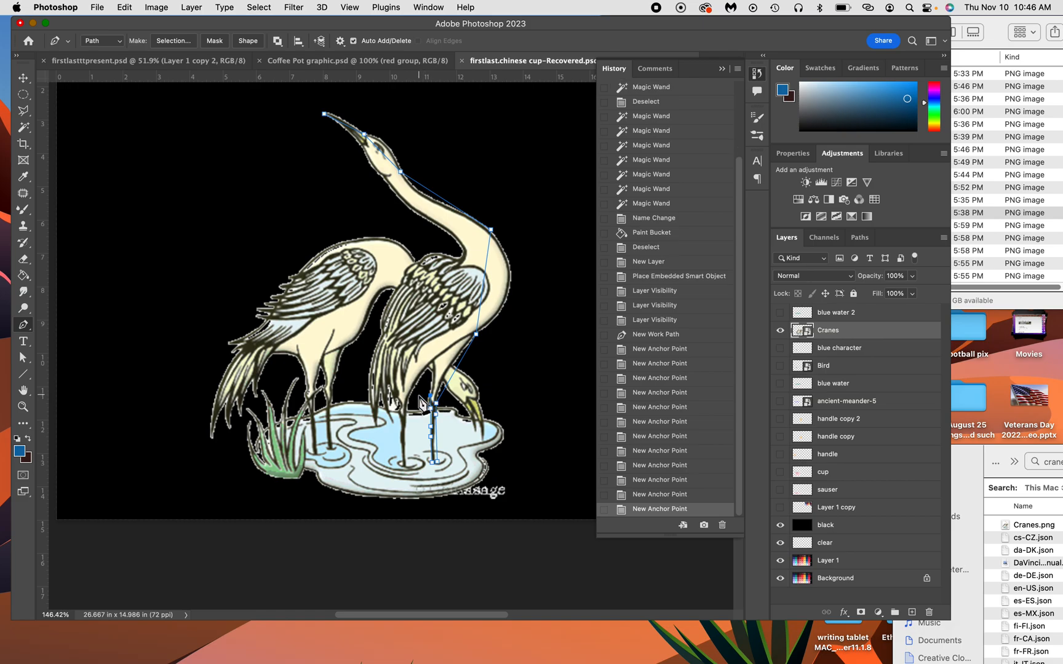
- Carry the path across to the raised crane's left-hand leg and trace it down to the foot and back up
{"action": "left_click", "coordinate": [409, 398]}
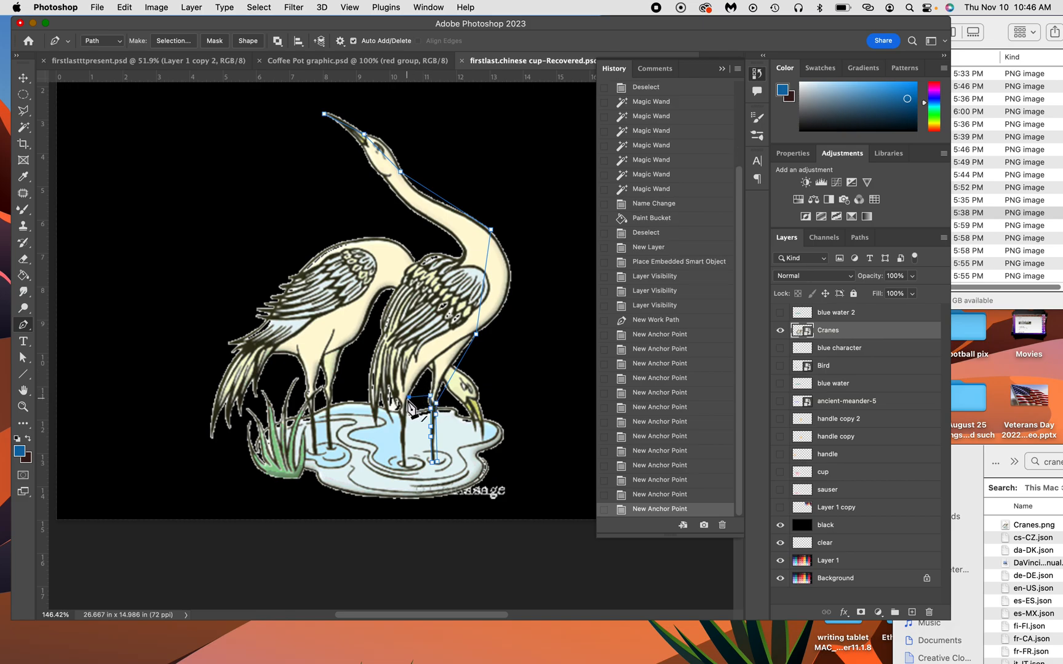
{"action": "left_click", "coordinate": [406, 466]}
{"action": "left_click", "coordinate": [402, 467]}
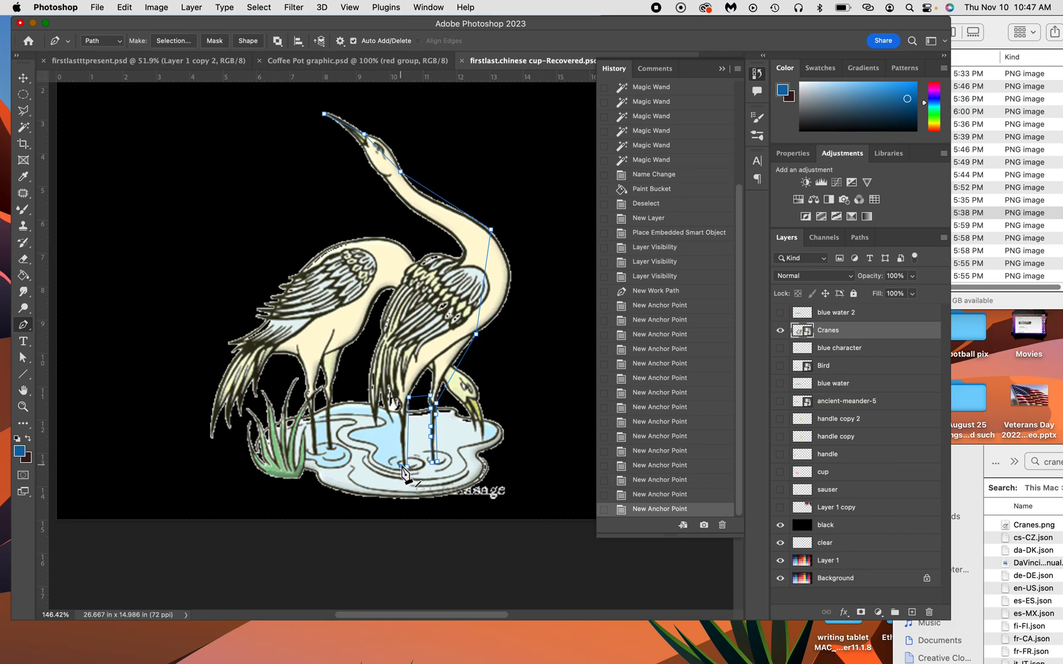
{"action": "left_click", "coordinate": [403, 457]}
{"action": "left_click", "coordinate": [403, 433]}
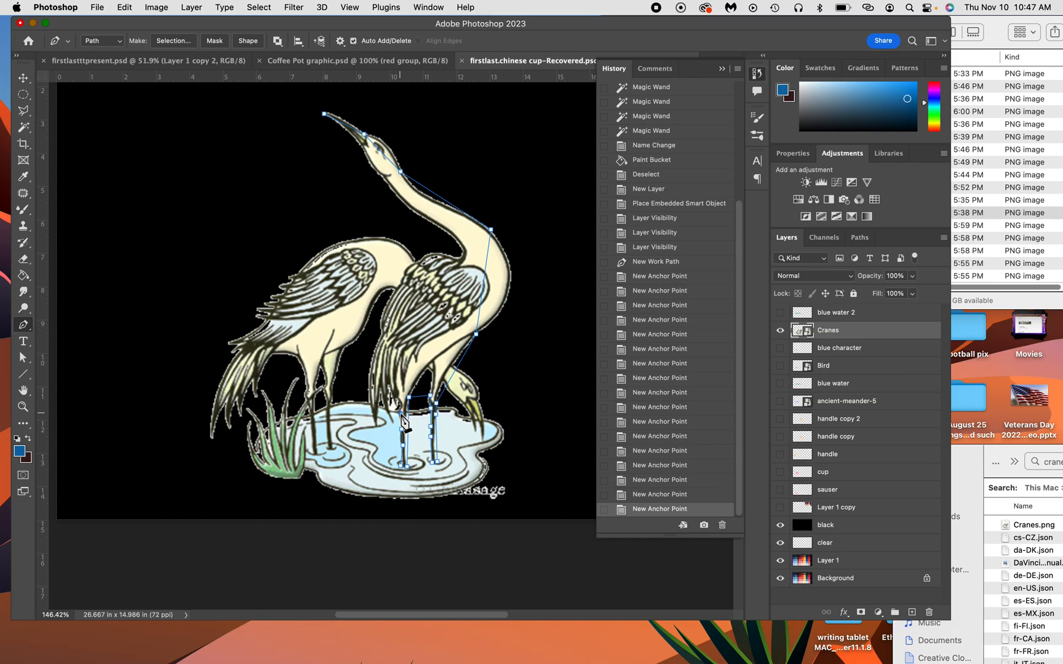
{"action": "left_click", "coordinate": [402, 425]}
- Trace the path around the raised crane's tail feather tips and up the outer edge of its wing
{"action": "left_click", "coordinate": [388, 386]}
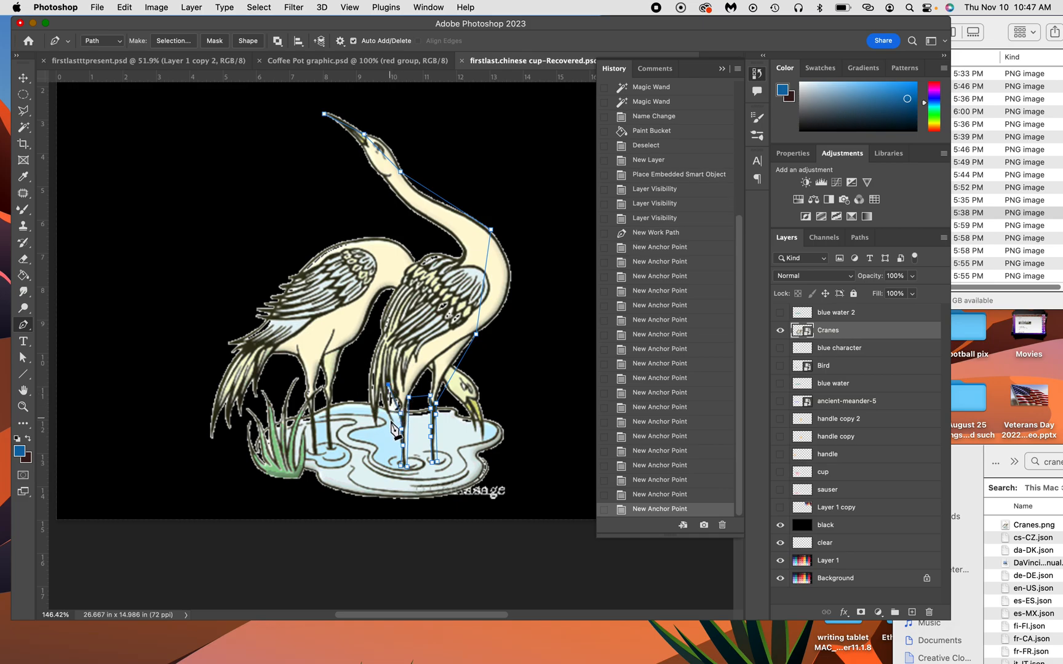
{"action": "left_click", "coordinate": [387, 411]}
{"action": "left_click", "coordinate": [381, 399]}
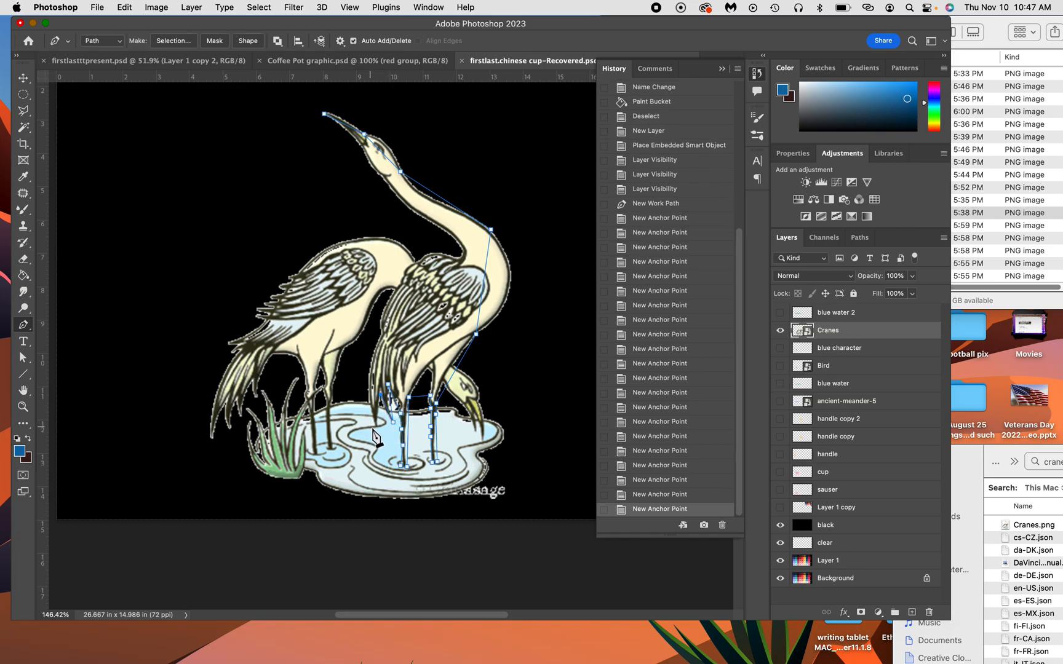
{"action": "left_click", "coordinate": [381, 337]}
{"action": "left_click", "coordinate": [403, 284]}
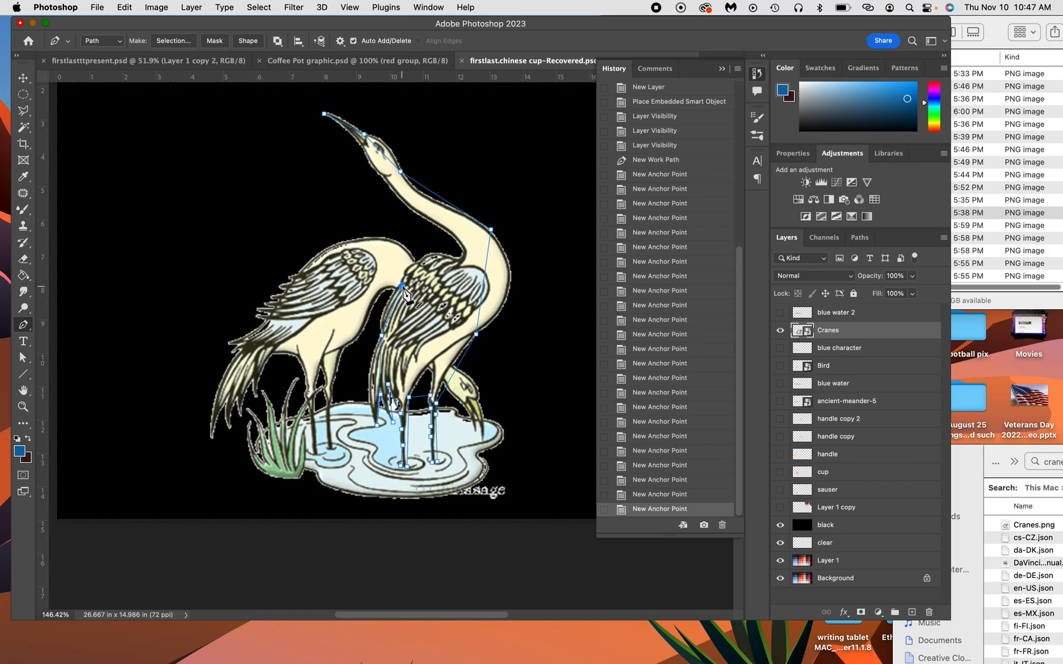
- Trace over the shoulder and up the underside of the neck and head, closing the path at the beak tip
{"action": "left_click", "coordinate": [446, 256]}
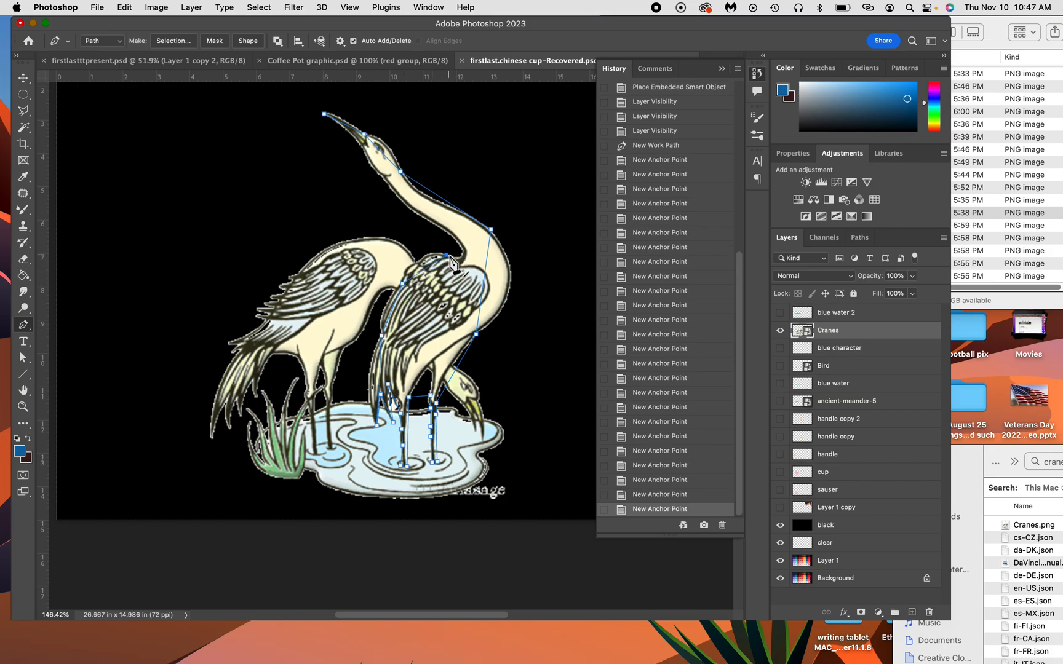
{"action": "left_click", "coordinate": [452, 235]}
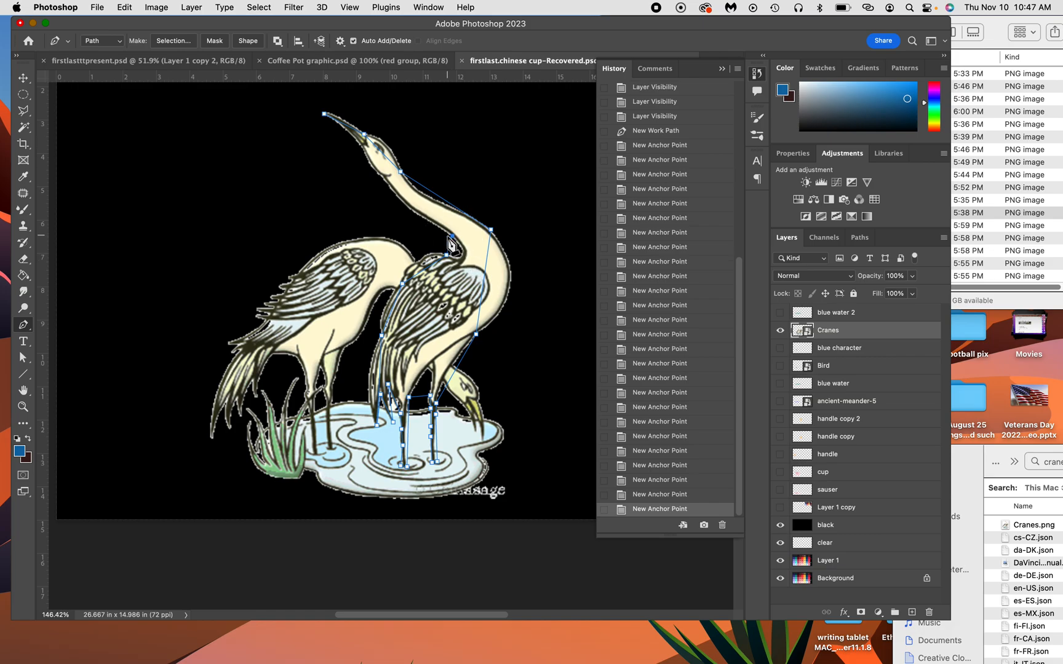
{"action": "left_click", "coordinate": [385, 177]}
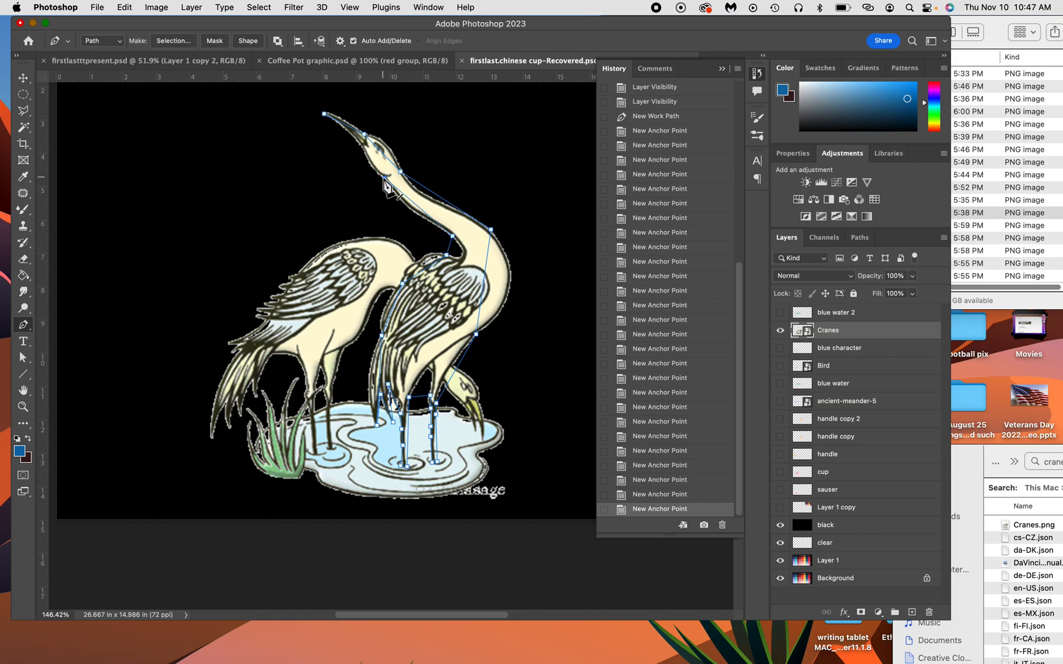
{"action": "left_click", "coordinate": [364, 148]}
{"action": "left_click", "coordinate": [325, 115]}
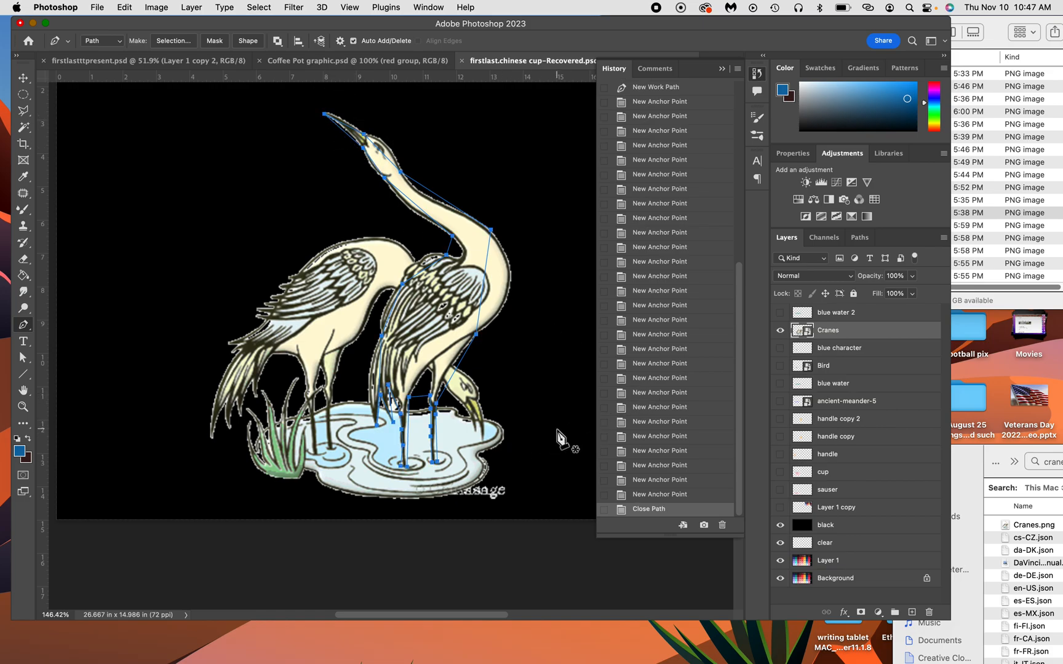
- With the Curvature Pen tool, add and shape anchor points to fit the path to the upper beak, head and back of the neck
{"action": "left_click_drag", "start_coordinate": [24, 326], "coordinate": [85, 349]}
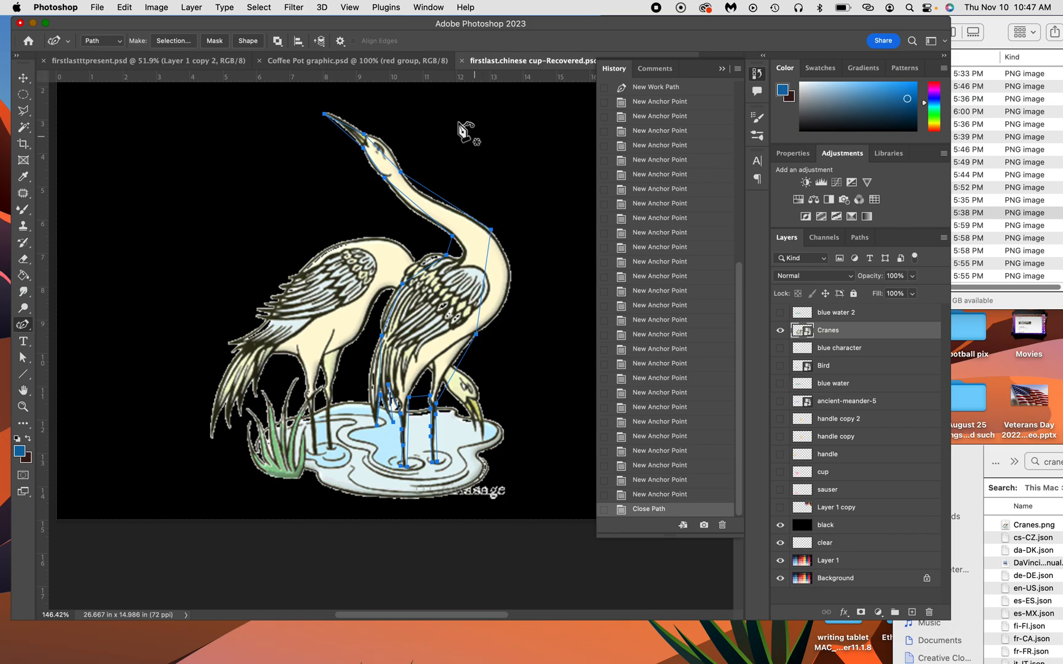
{"action": "left_click", "coordinate": [347, 128]}
{"action": "left_click_drag", "start_coordinate": [348, 127], "coordinate": [389, 147]}
{"action": "left_click", "coordinate": [388, 161]}
{"action": "left_click", "coordinate": [431, 191]}
{"action": "left_click_drag", "start_coordinate": [431, 192], "coordinate": [456, 209]}
{"action": "left_click", "coordinate": [452, 213]}
{"action": "left_click", "coordinate": [474, 218]}
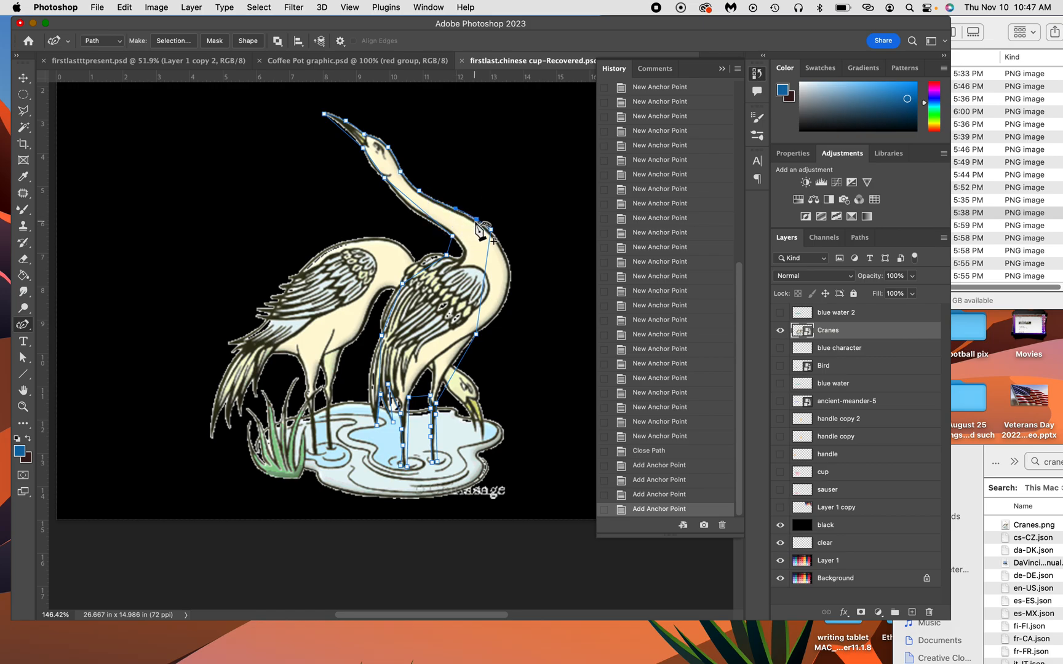
- Bend the path outward around the crane's rounded body and fit it to the outer side of the right-hand leg
{"action": "left_click", "coordinate": [486, 282]}
{"action": "left_click_drag", "start_coordinate": [500, 287], "coordinate": [509, 286]}
{"action": "left_click_drag", "start_coordinate": [453, 378], "coordinate": [440, 411]}
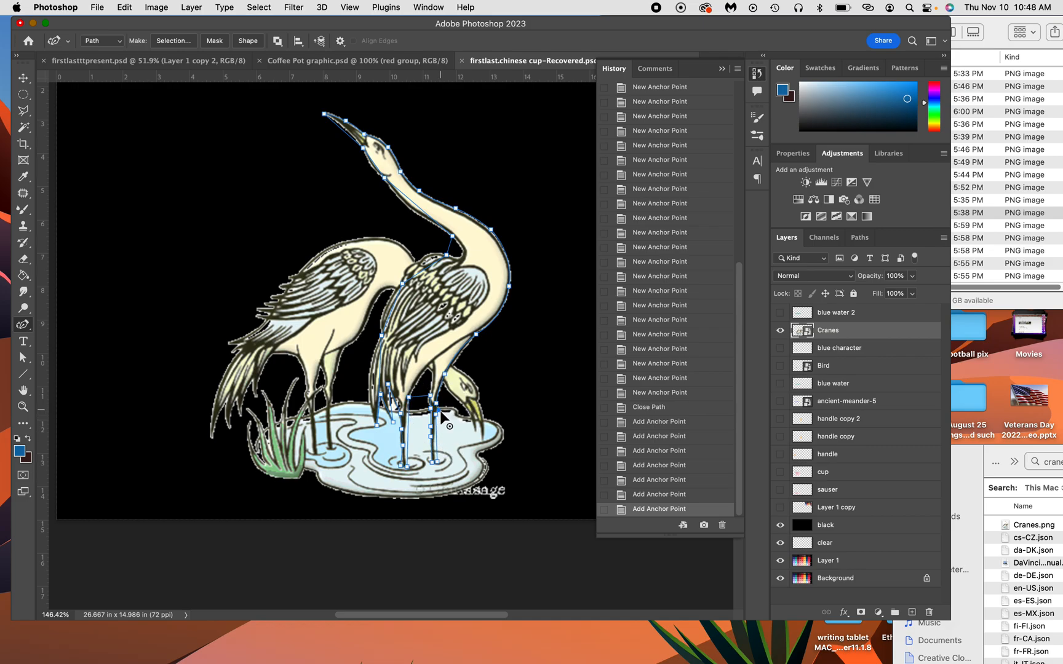
{"action": "left_click", "coordinate": [437, 453]}
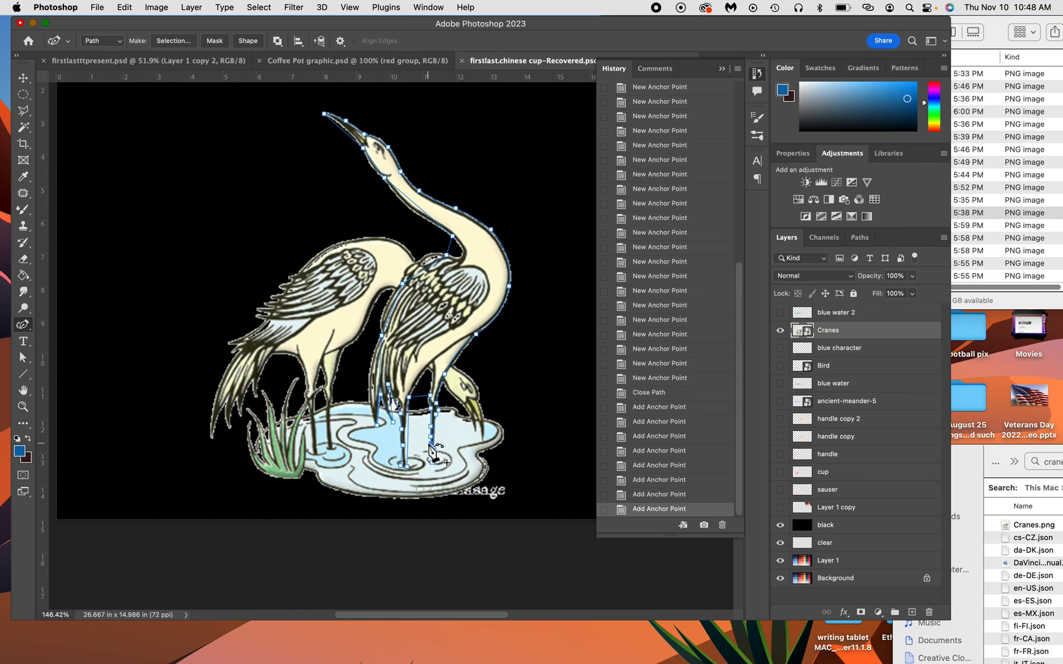
- Refine the inner side of the right-hand leg and pull the path up into the gap between the crane's legs
{"action": "left_click", "coordinate": [428, 432]}
{"action": "left_click_drag", "start_coordinate": [429, 405], "coordinate": [431, 406]}
{"action": "left_click", "coordinate": [427, 405]}
{"action": "left_click_drag", "start_coordinate": [424, 398], "coordinate": [428, 372]}
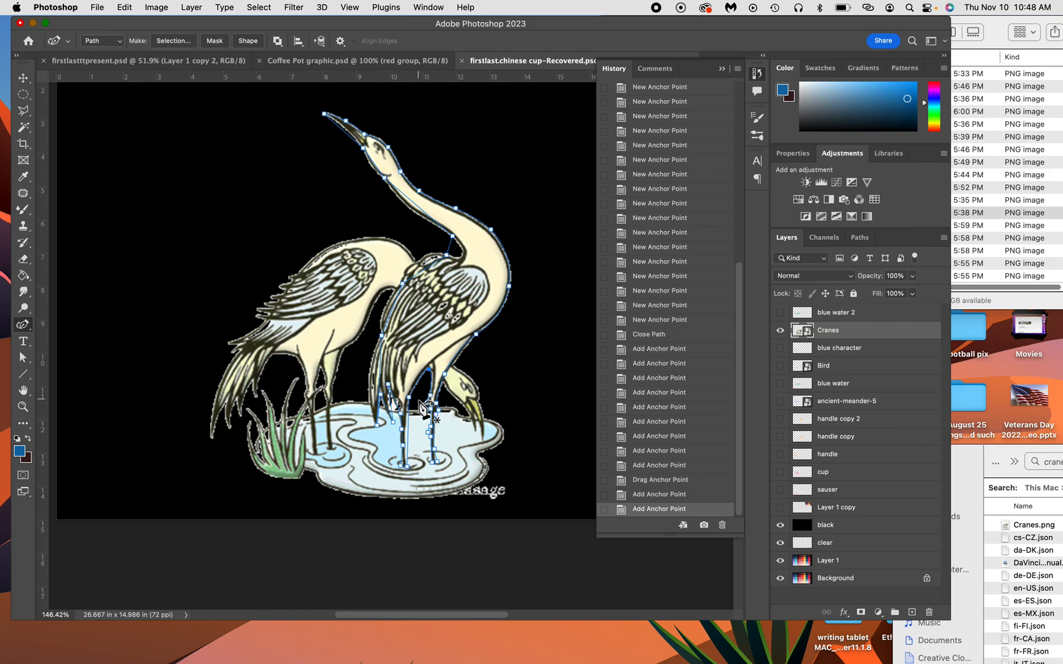
- Add and adjust anchor points along both sides of the crane's left-hand leg so the path hugs it
{"action": "left_click_drag", "start_coordinate": [410, 430], "coordinate": [405, 431]}
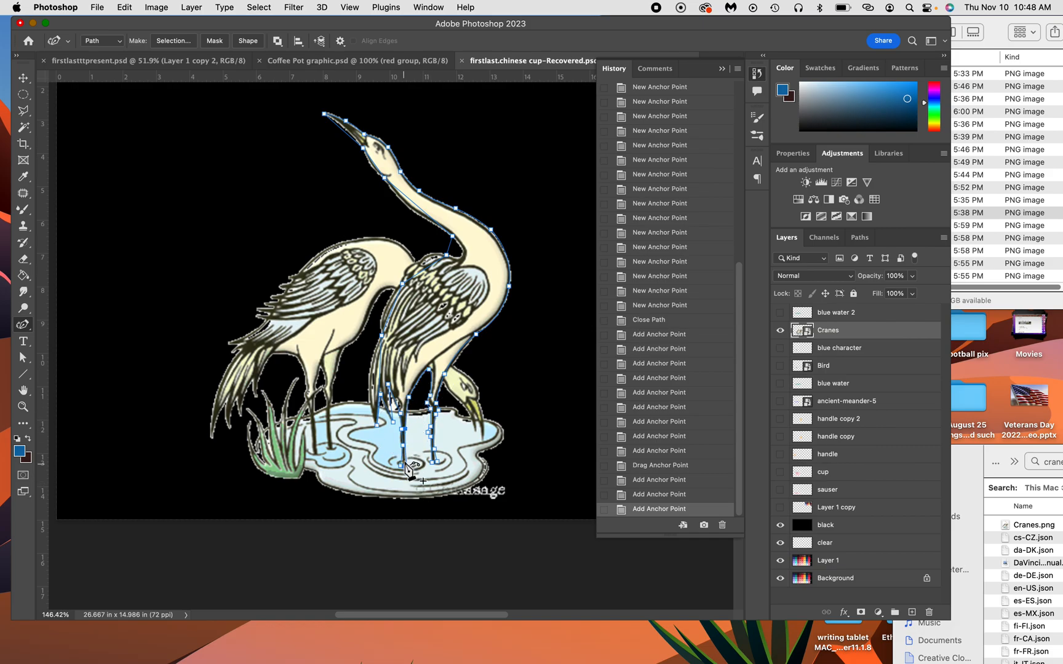
{"action": "left_click", "coordinate": [403, 442]}
{"action": "left_click_drag", "start_coordinate": [399, 439], "coordinate": [399, 438]}
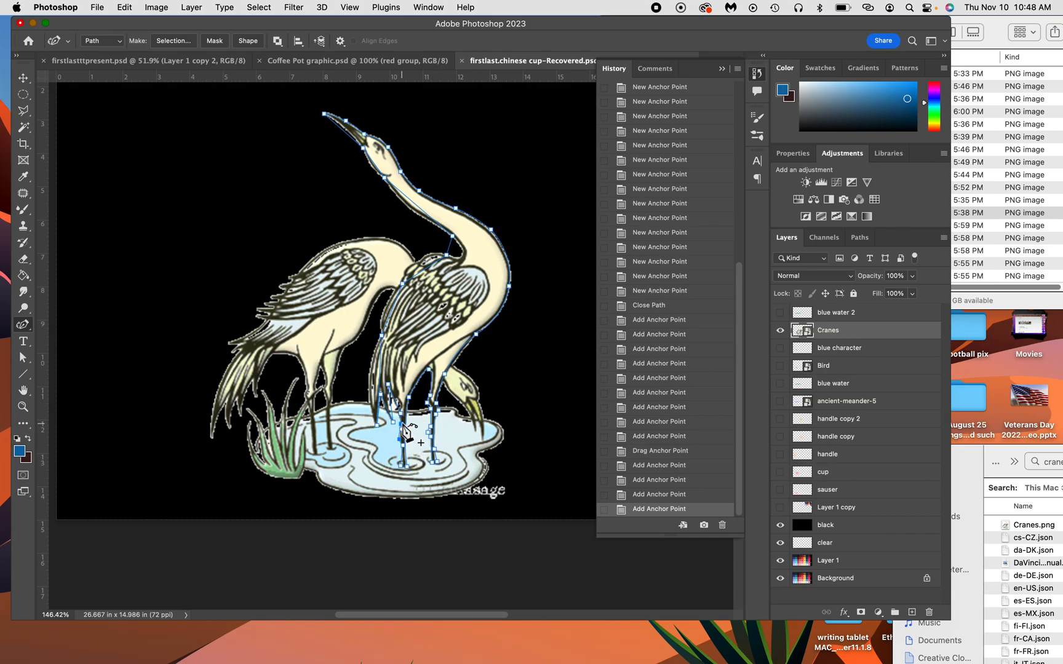
{"action": "left_click", "coordinate": [402, 431]}
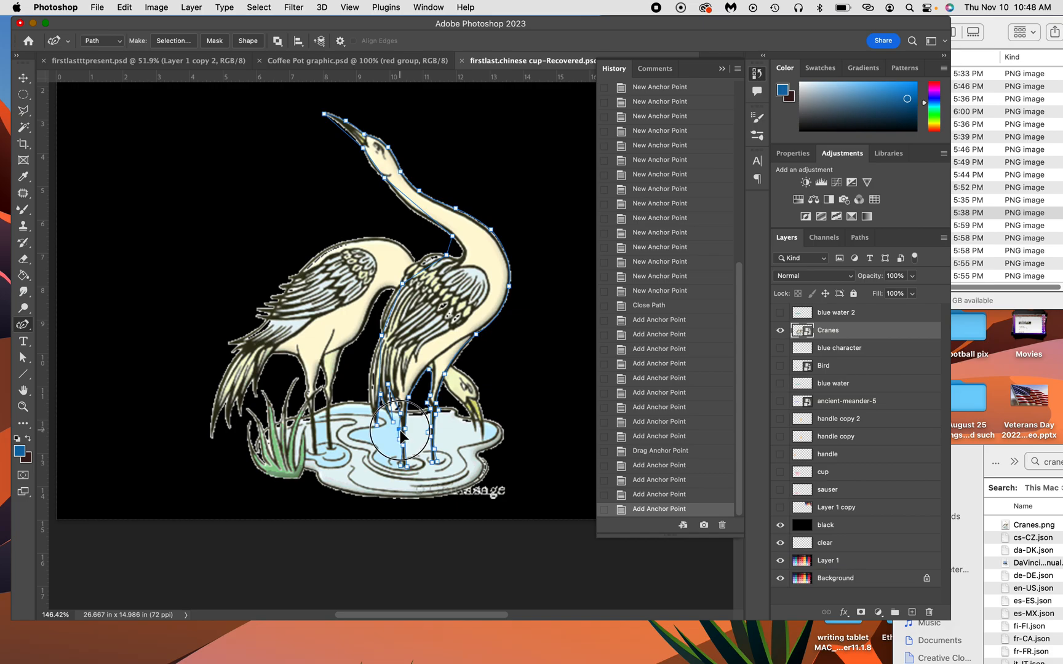
{"action": "left_click_drag", "start_coordinate": [399, 431], "coordinate": [400, 430]}
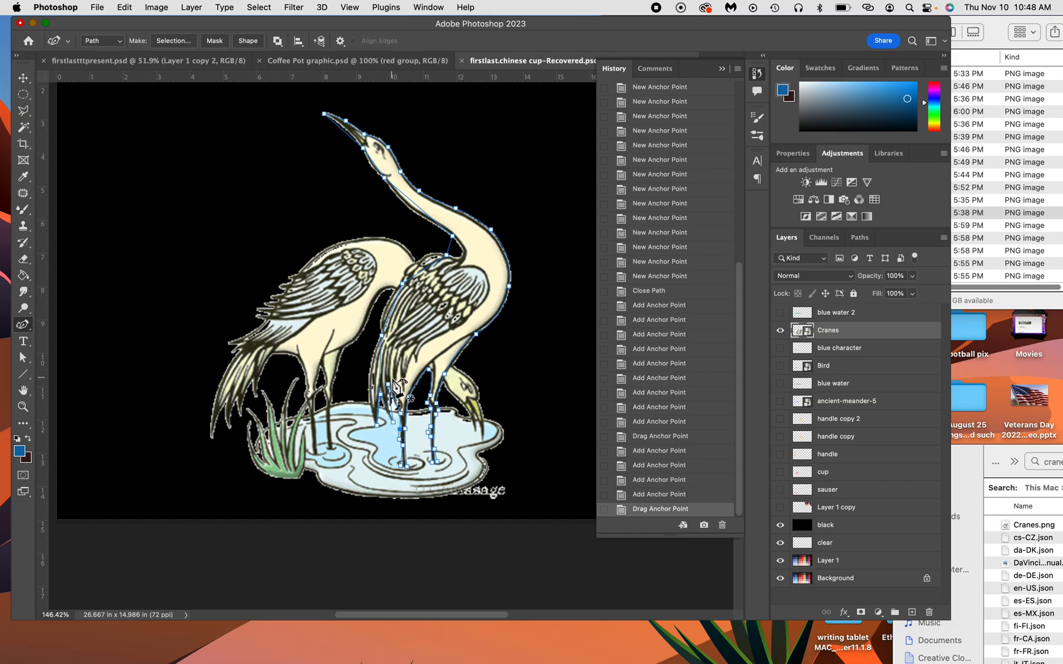
- Add anchor points around the tail feathers and curve the path along the outer edge of the wing
{"action": "left_click", "coordinate": [385, 411]}
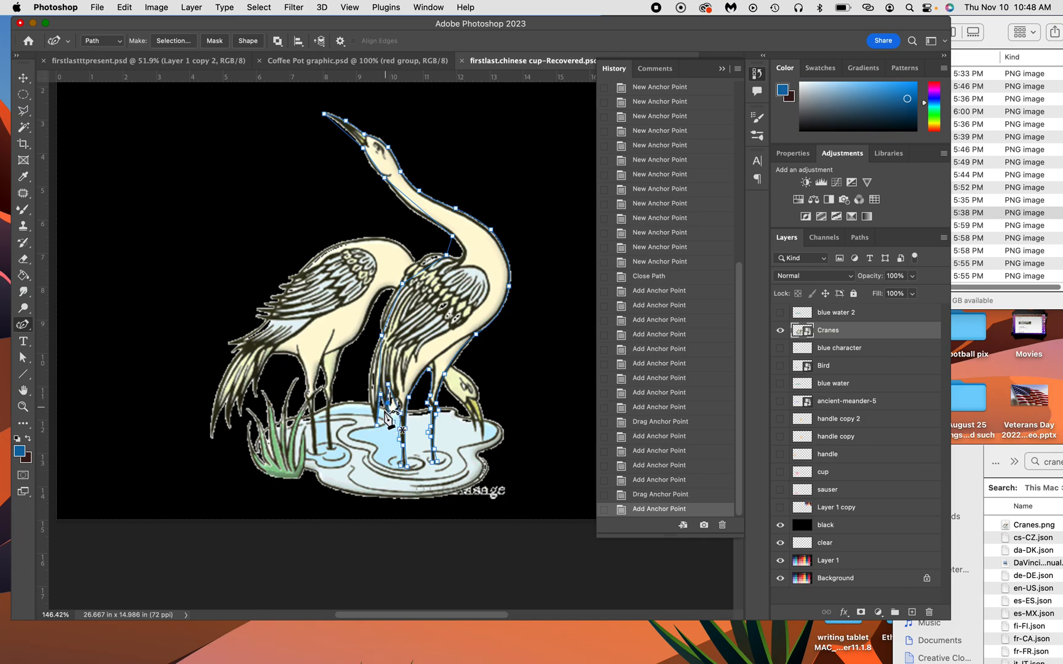
{"action": "left_click", "coordinate": [377, 410]}
{"action": "left_click_drag", "start_coordinate": [377, 411], "coordinate": [371, 383]}
{"action": "left_click", "coordinate": [394, 307]}
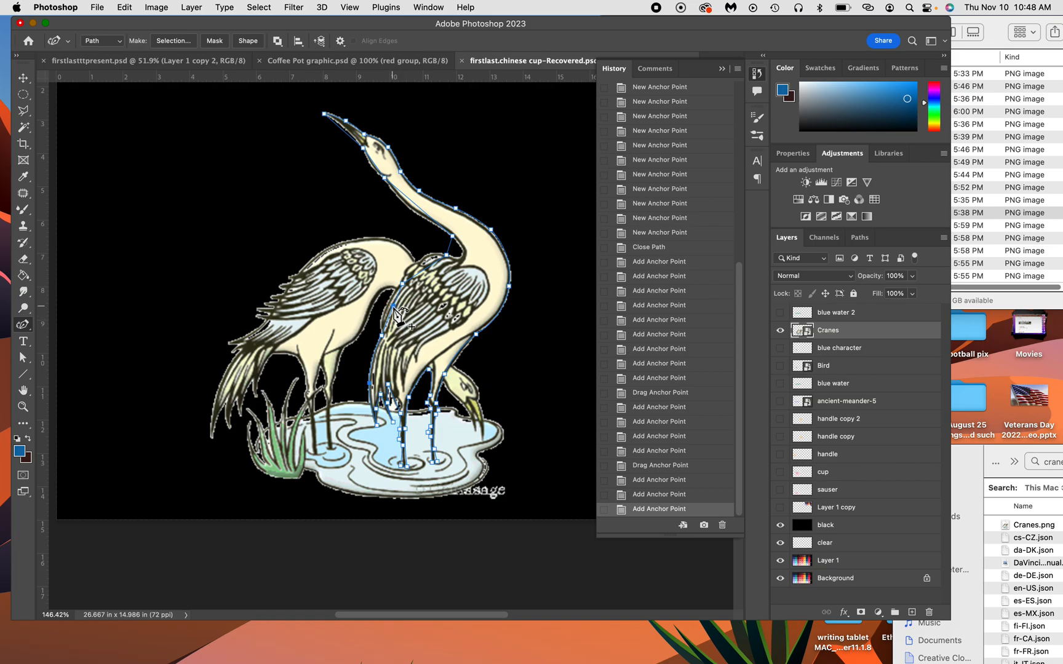
- Curve the path over the wing's shoulder, into the notch at the neck base and along the underside of the neck
{"action": "left_click", "coordinate": [420, 270]}
{"action": "left_click_drag", "start_coordinate": [420, 272], "coordinate": [422, 270]}
{"action": "left_click", "coordinate": [449, 247]}
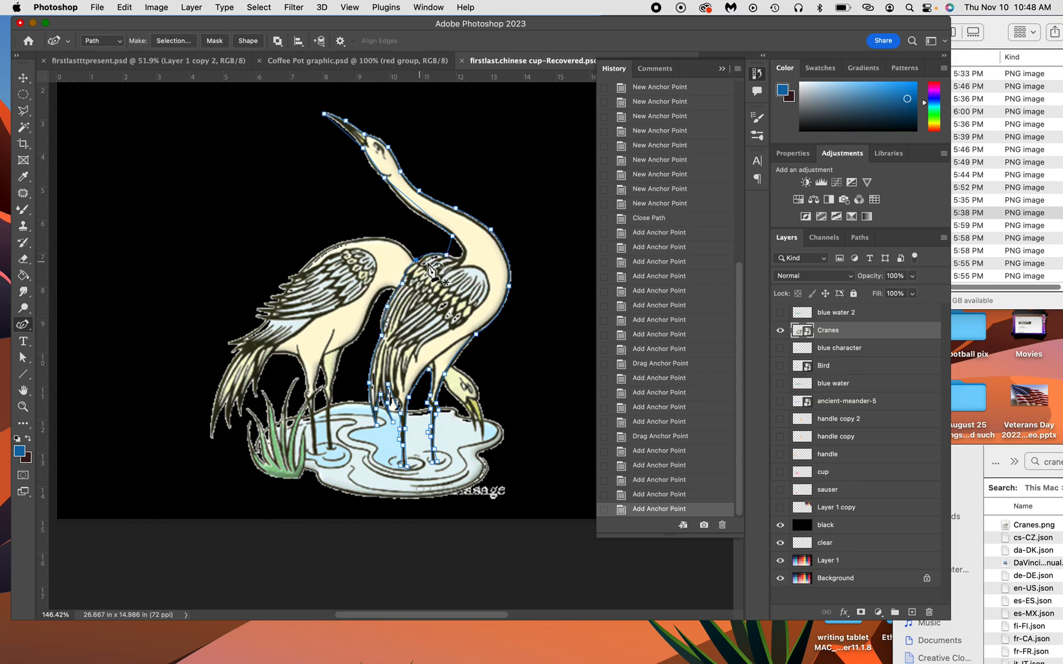
{"action": "left_click_drag", "start_coordinate": [449, 247], "coordinate": [461, 259]}
{"action": "left_click", "coordinate": [422, 210]}
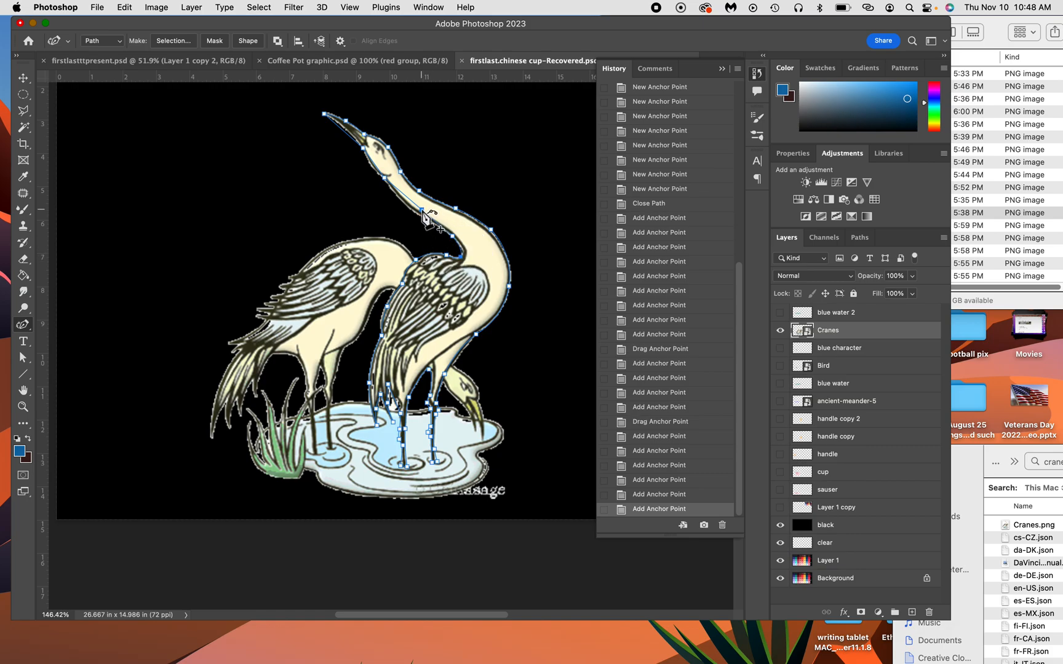
- Add and adjust anchor points along the underside of the crane's neck, throat and beak so the path follows the outline
{"action": "left_click", "coordinate": [419, 213]}
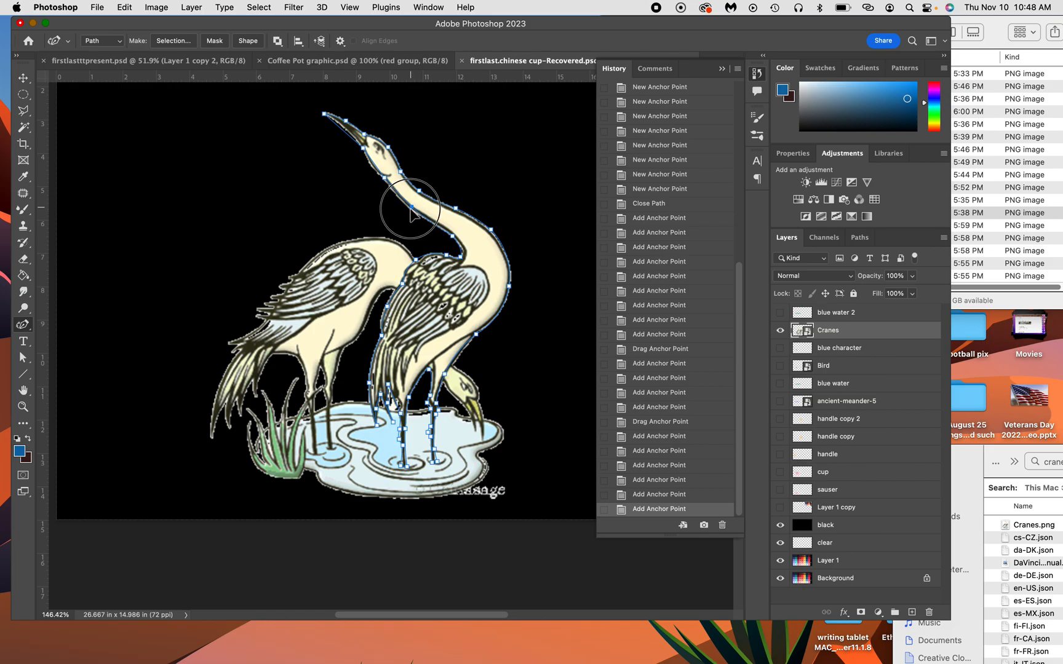
{"action": "left_click_drag", "start_coordinate": [372, 164], "coordinate": [370, 167]}
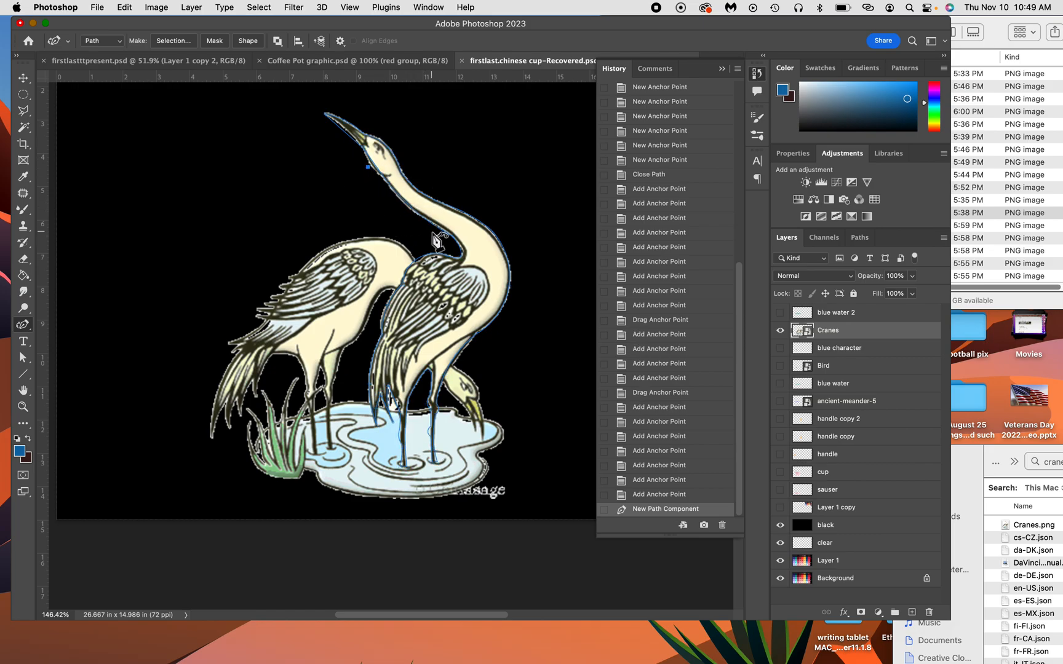
{"action": "key", "text": "super+z"}
{"action": "left_click_drag", "start_coordinate": [372, 162], "coordinate": [344, 133]}
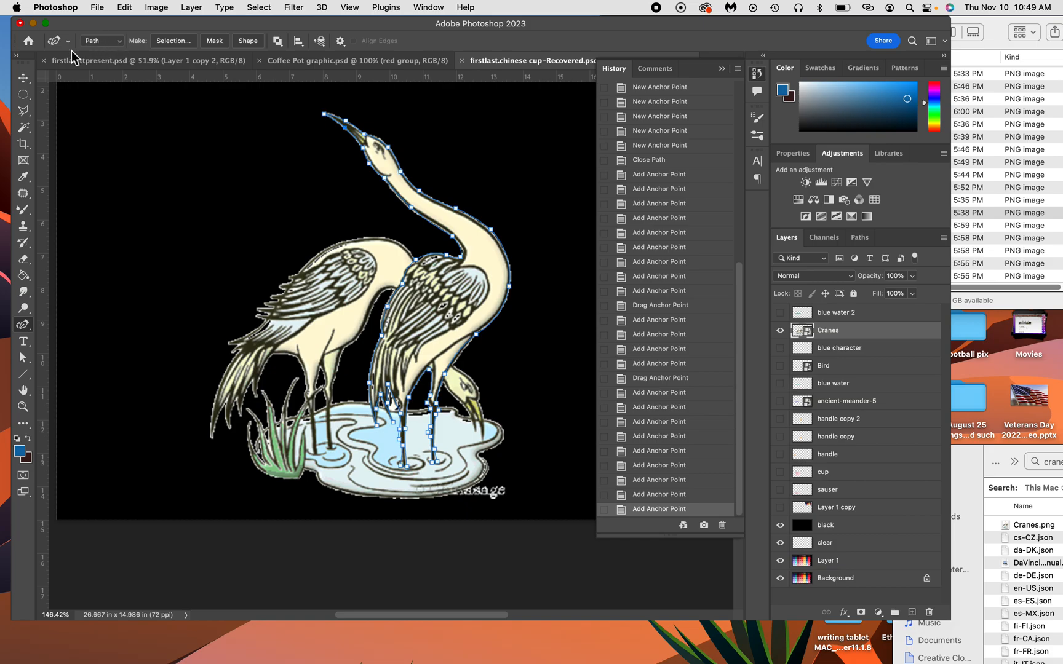
- Switch to the standard Pen tool and convert the crane path into a new anti-aliased selection with a 0-pixel feather radius
{"action": "right_click", "coordinate": [28, 325]}
{"action": "left_click", "coordinate": [61, 324]}
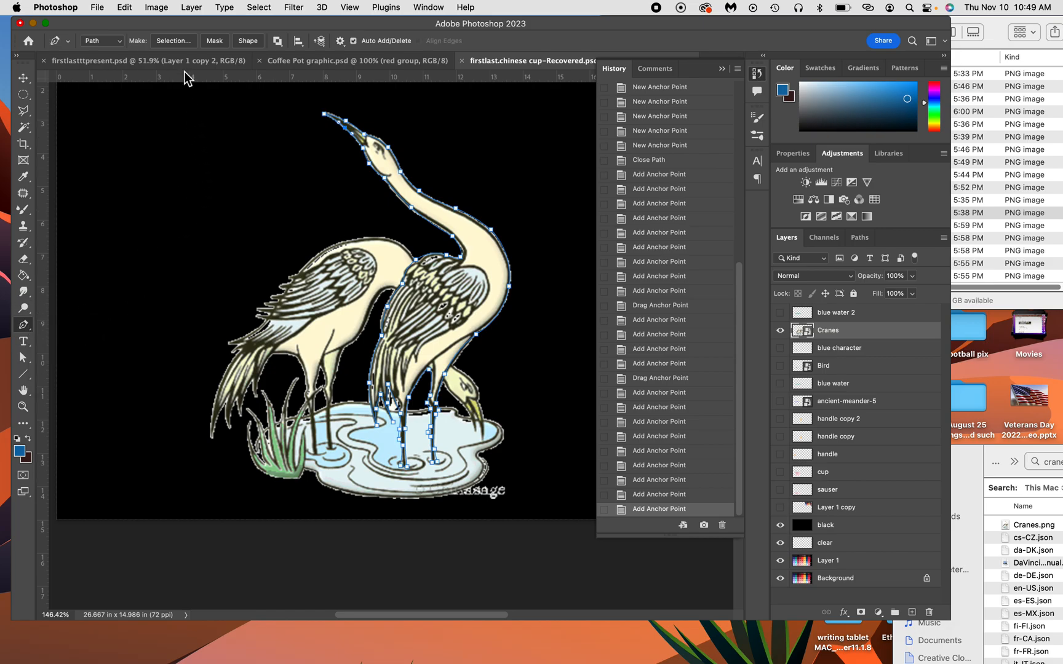
{"action": "left_click", "coordinate": [176, 41]}
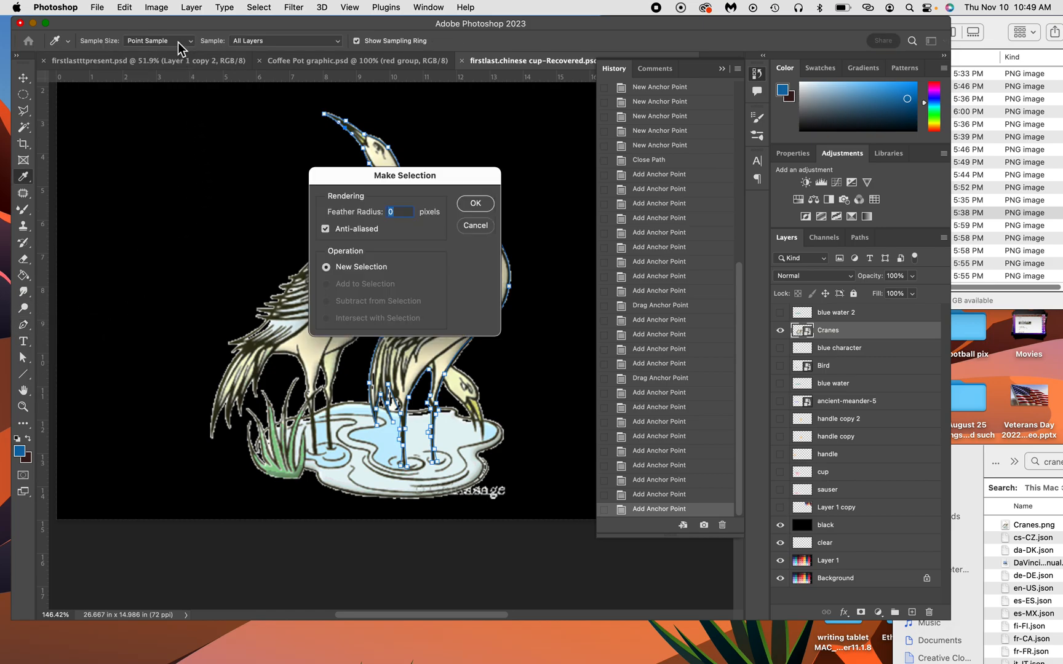
{"action": "left_click", "coordinate": [474, 204]}
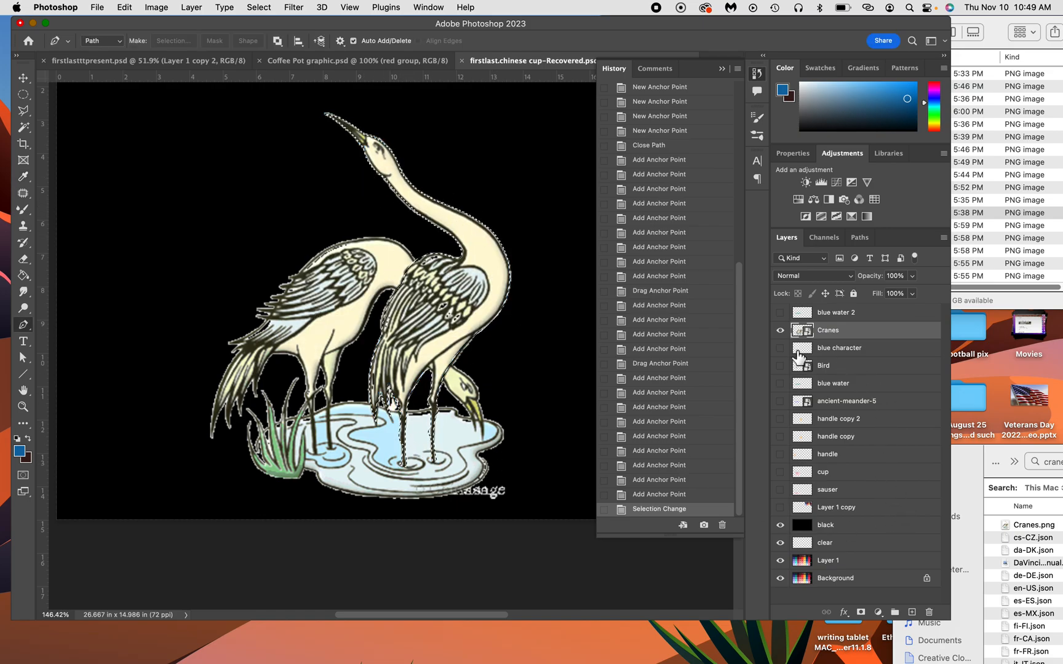
- Create a new layer above Cranes, fill the crane selection with the blue foreground colour using the Paint Bucket, and deselect
{"action": "left_click", "coordinate": [912, 612]}
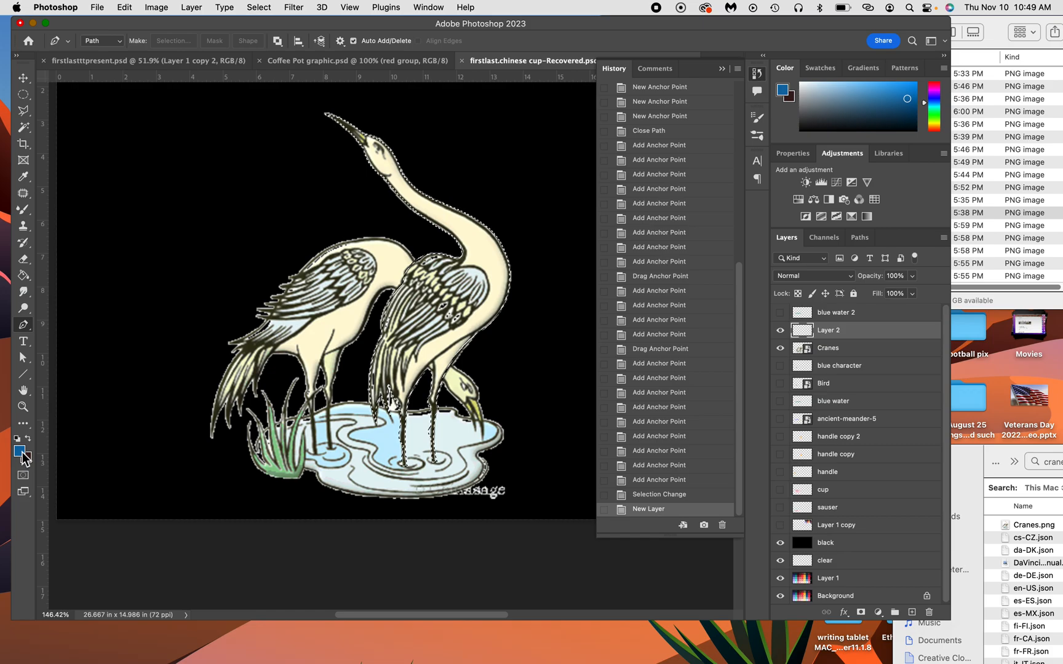
{"action": "left_click", "coordinate": [26, 276]}
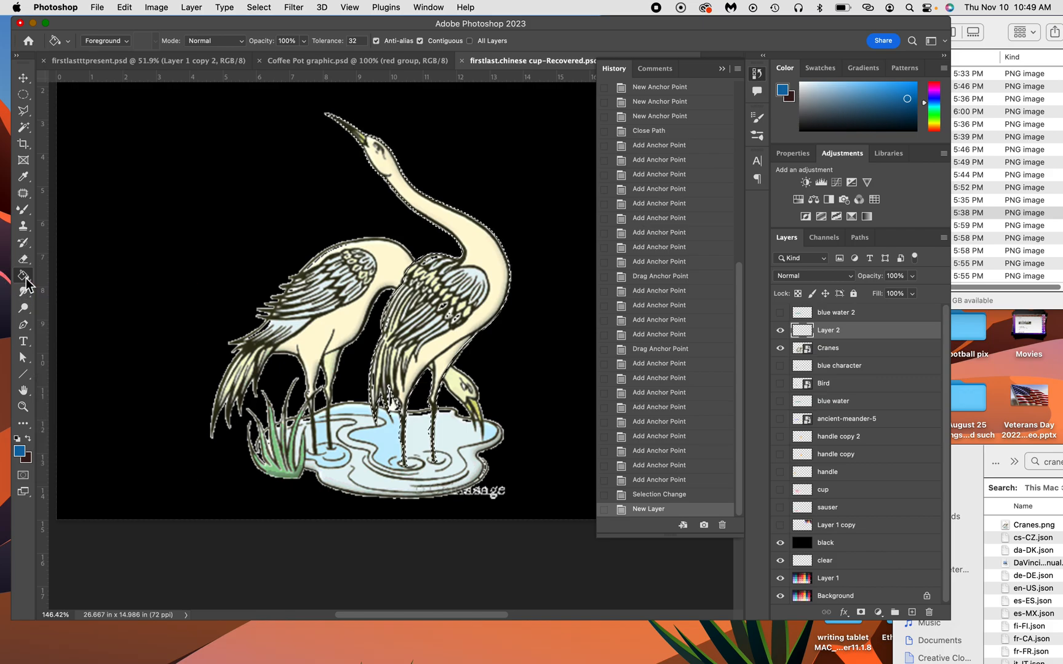
{"action": "left_click", "coordinate": [487, 287]}
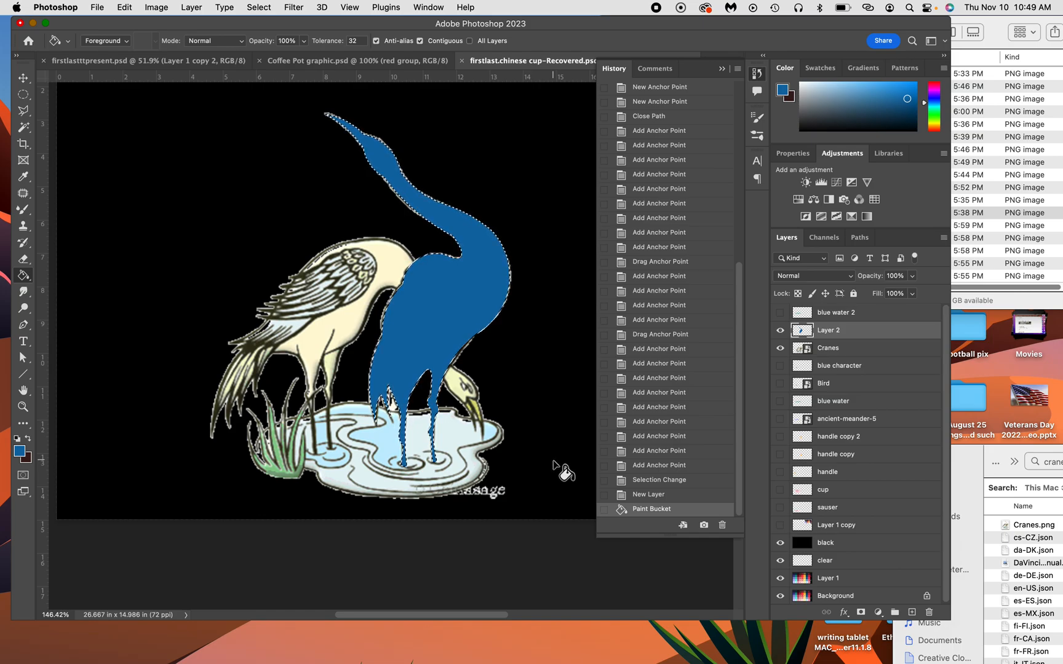
{"action": "key", "text": "super+d"}
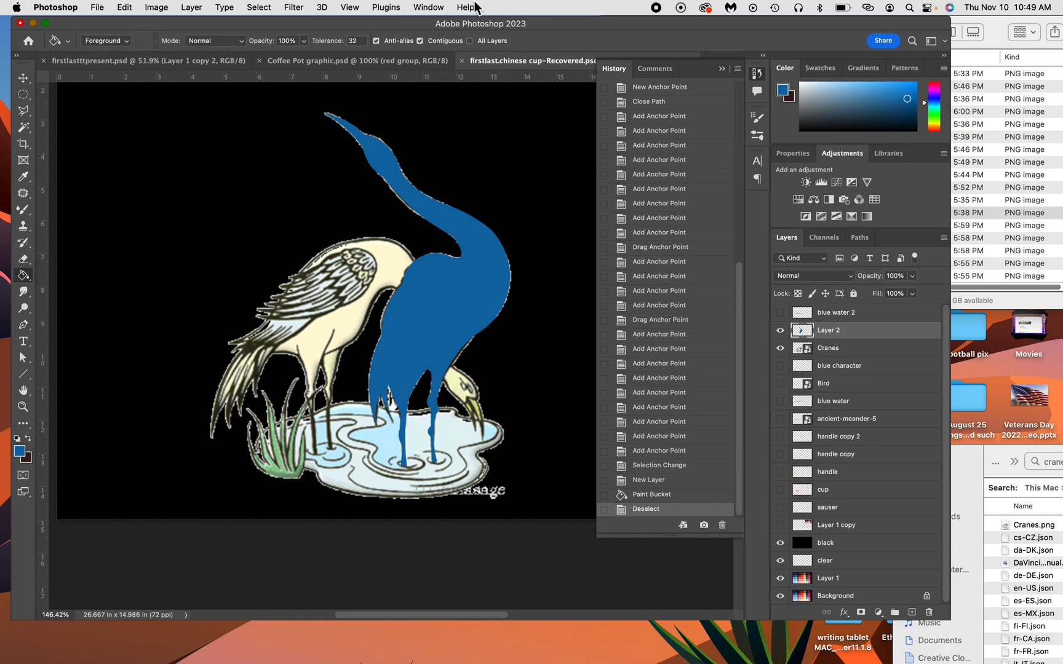